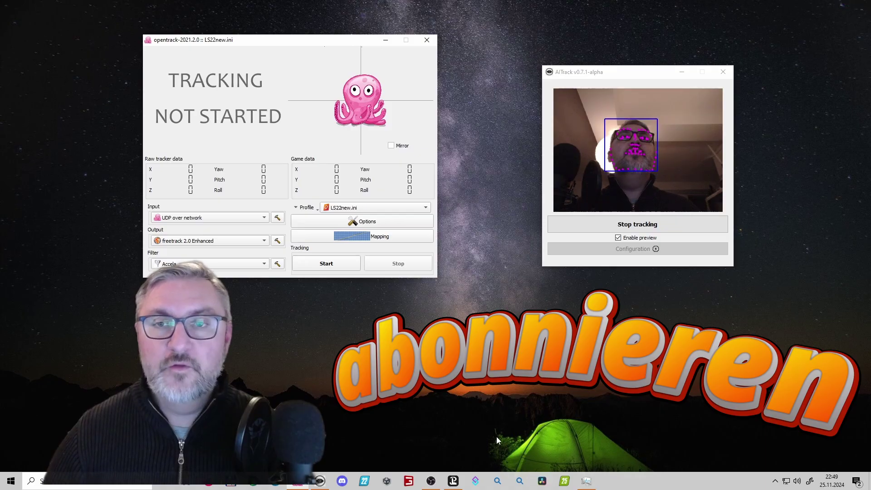
Stop the running face tracking in AITrack and rearrange the AITrack and opentrack windows side by side
left_click_drag(651, 69, 627, 86)
left_click(522, 234)
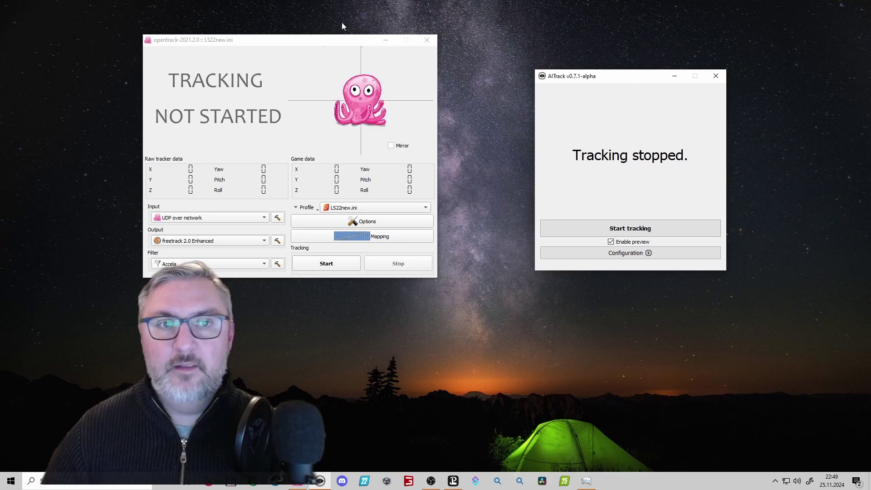
left_click_drag(306, 41, 237, 35)
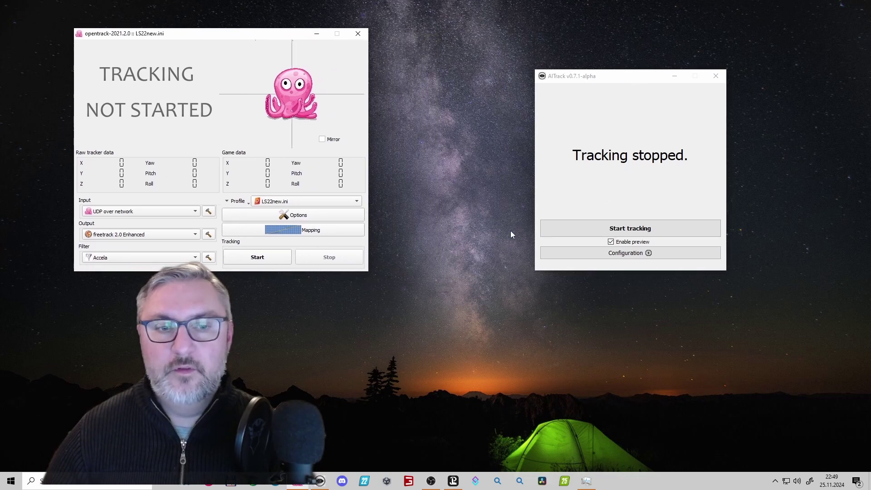
left_click_drag(624, 80, 513, 93)
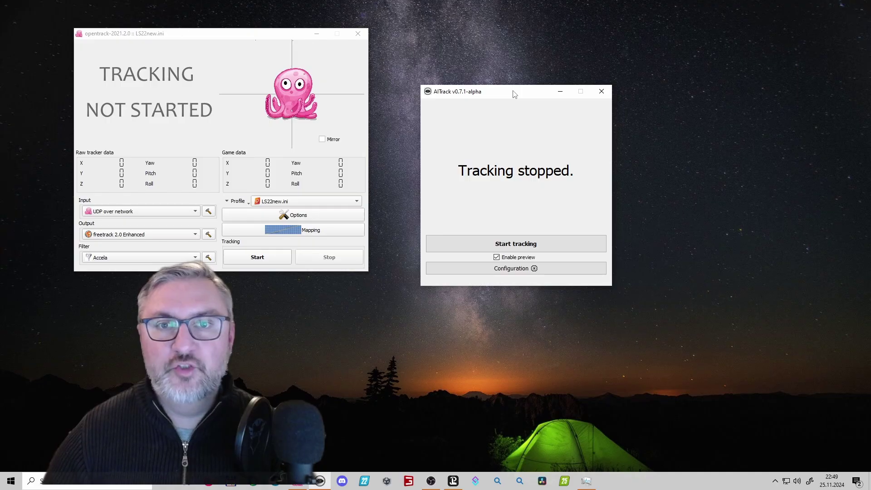
Review the AITrack configuration, including the selectable cameras and the tracker parameters, and close it without changes
left_click(534, 269)
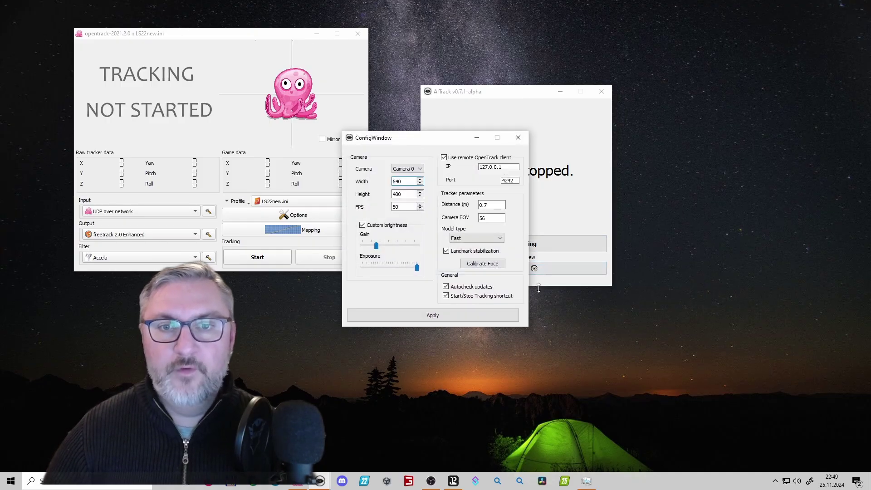
left_click(417, 171)
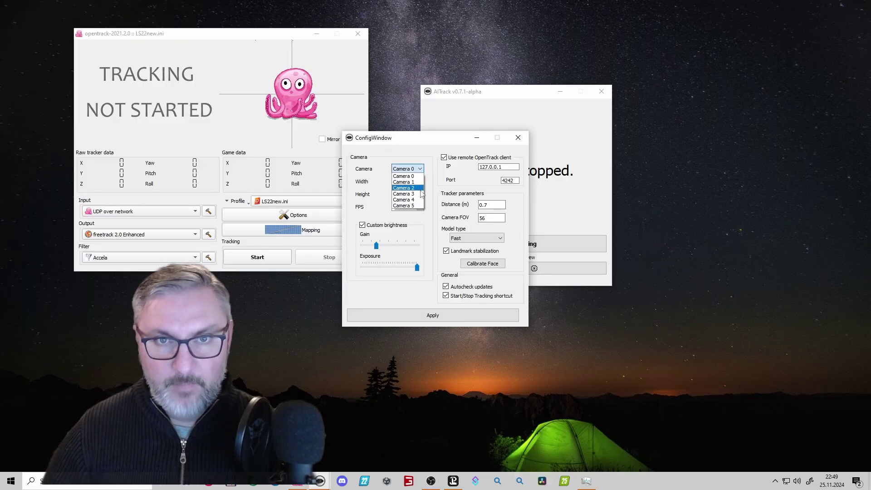
left_click(426, 170)
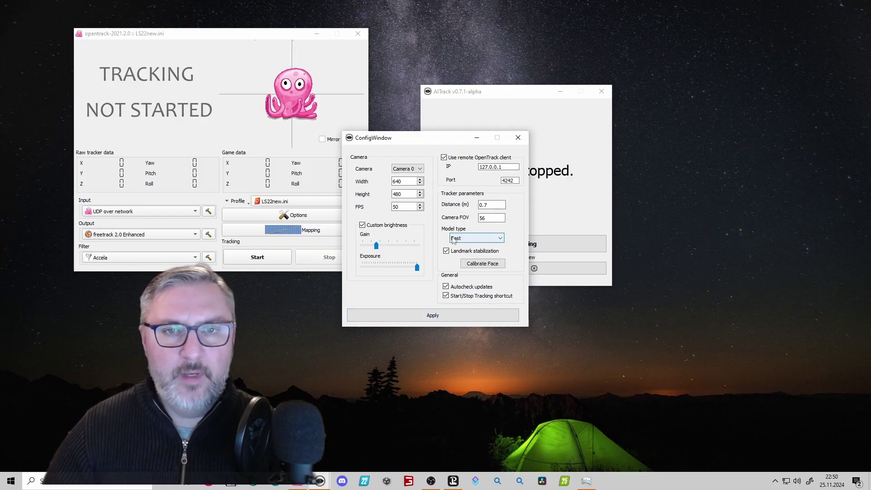
left_click(518, 137)
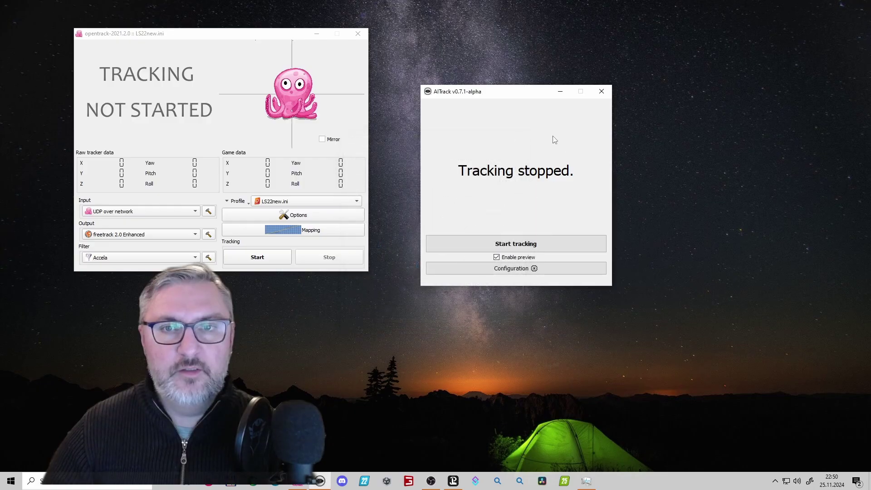
Start face tracking in AITrack and select the LS22new.ini profile in opentrack
left_click(528, 244)
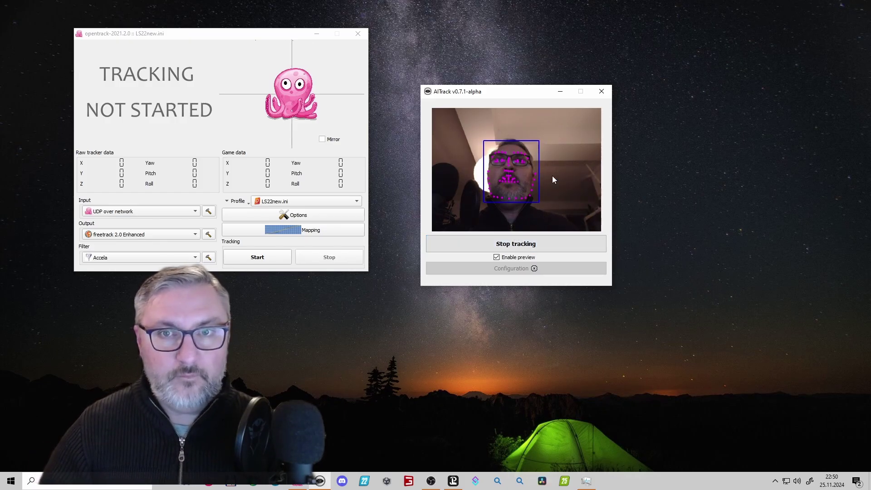
left_click_drag(250, 33, 233, 72)
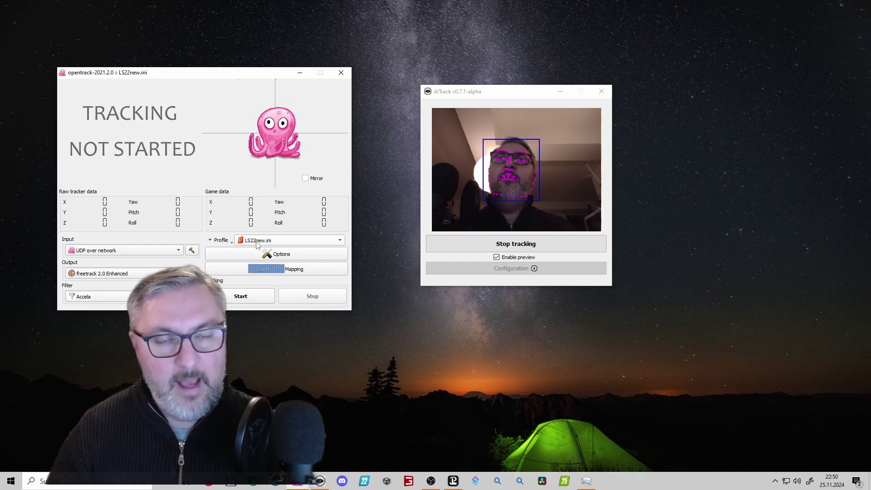
left_click(307, 241)
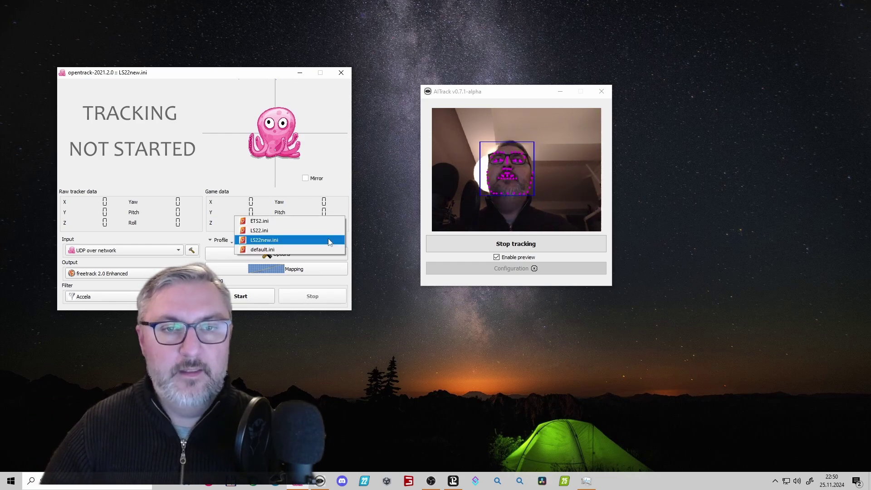
left_click(286, 240)
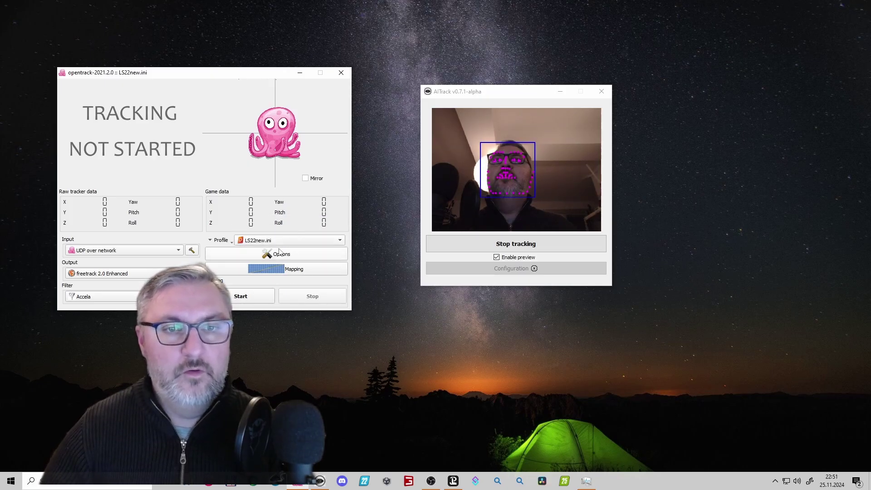
Open the opentrack configuration directory, look at the stored profile files, and close the folder
left_click(221, 240)
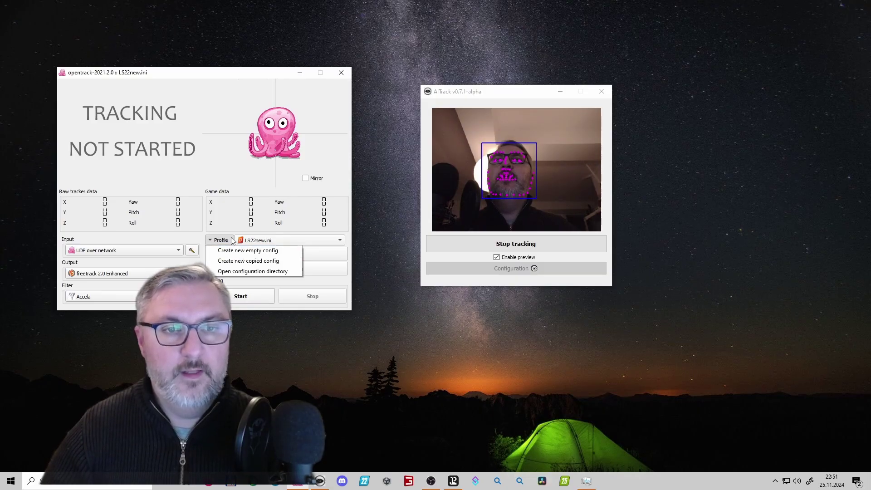
left_click(244, 272)
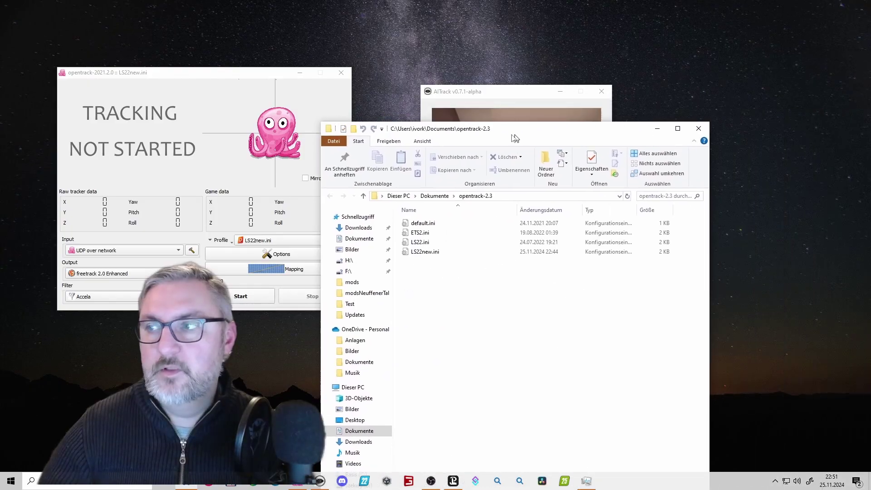
left_click_drag(491, 86, 433, 35)
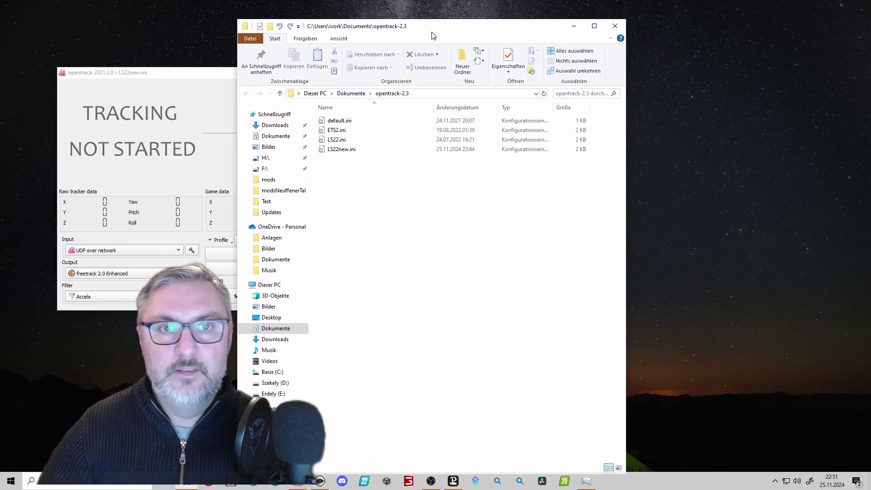
left_click(614, 25)
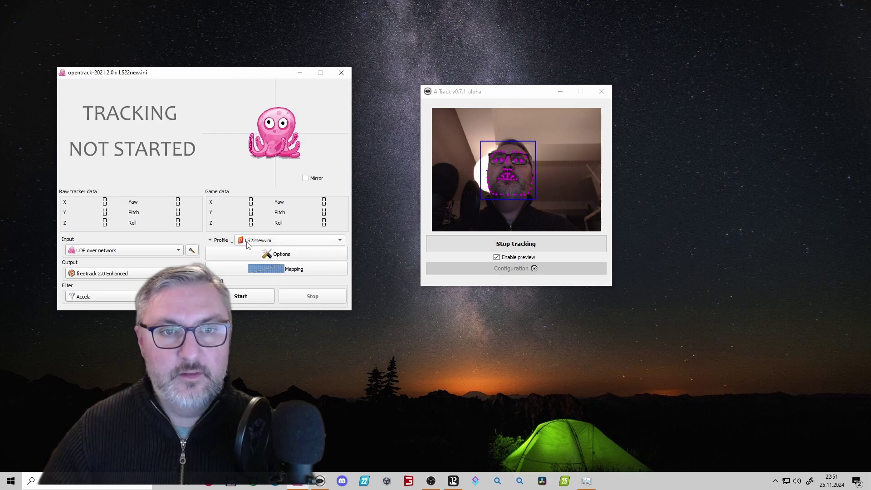
Review the opentrack options for shortcuts, output axes, relative translation and game detection
left_click(280, 257)
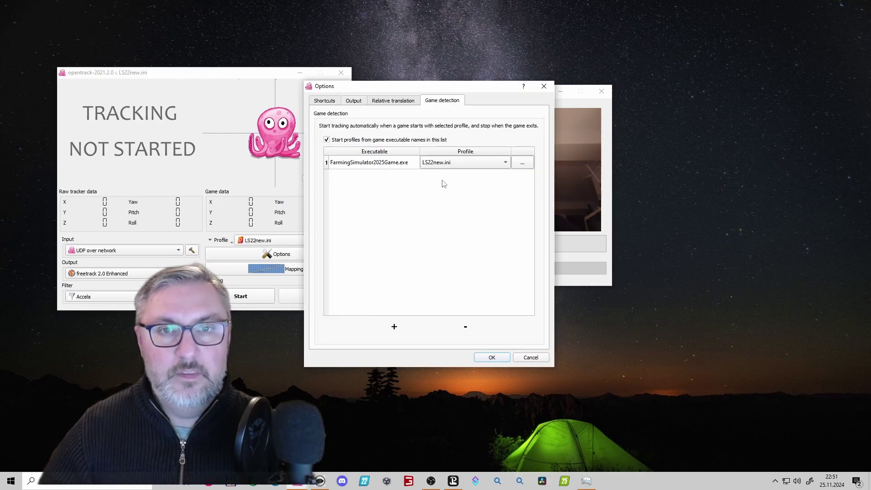
left_click(324, 101)
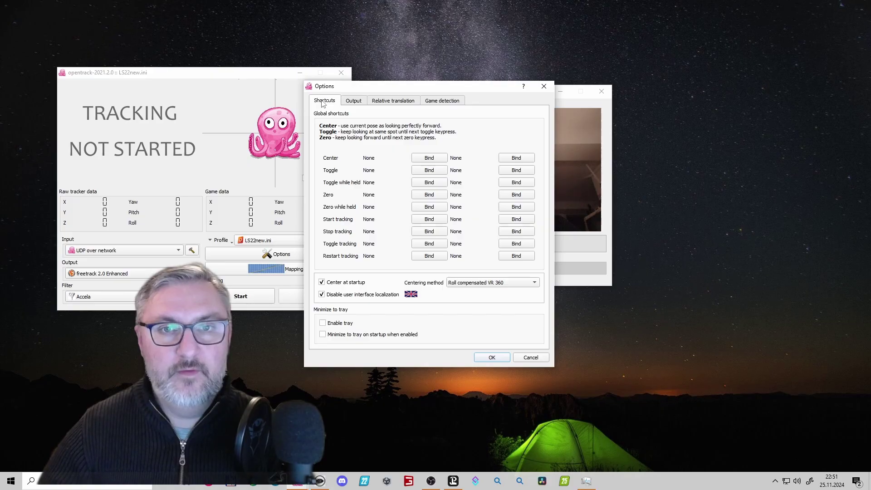
left_click(349, 101)
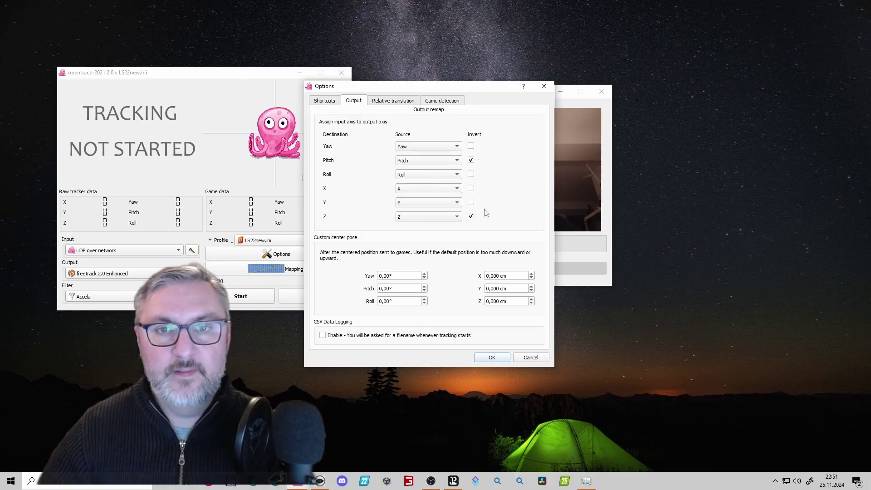
left_click(383, 101)
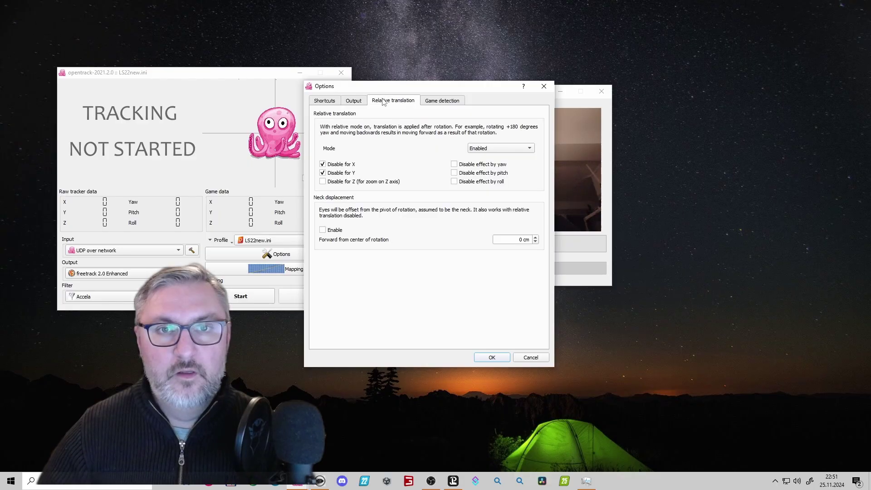
left_click(442, 103)
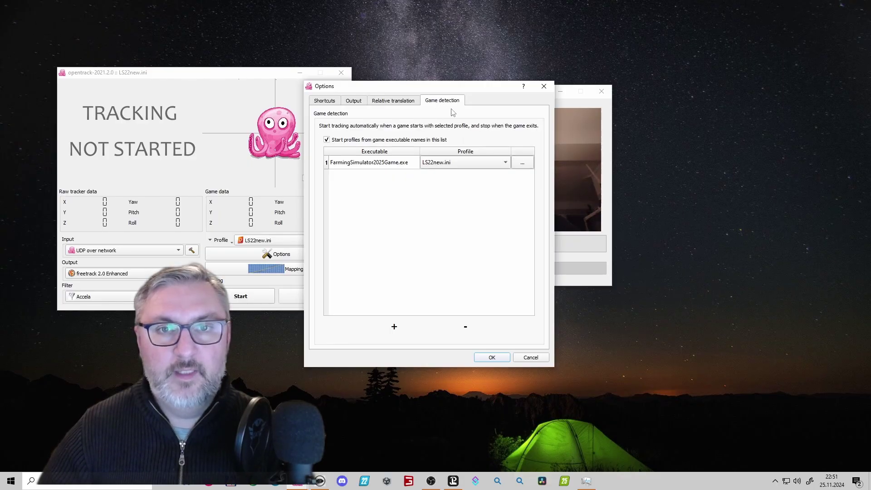
Set the game detection executable to FarmingSimulator2025Game.exe from Programme (x86)\Farming Simulator 2025\x64 and accept the options
left_click(527, 168)
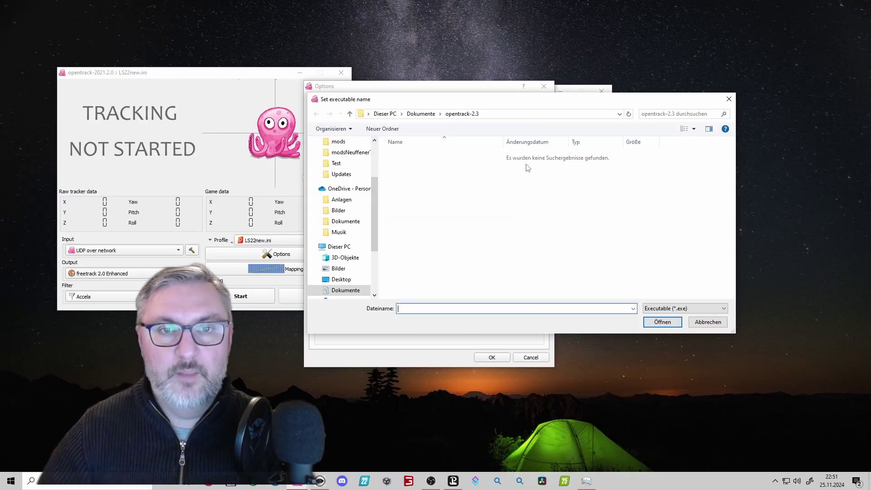
scroll(342, 247, "down", 3)
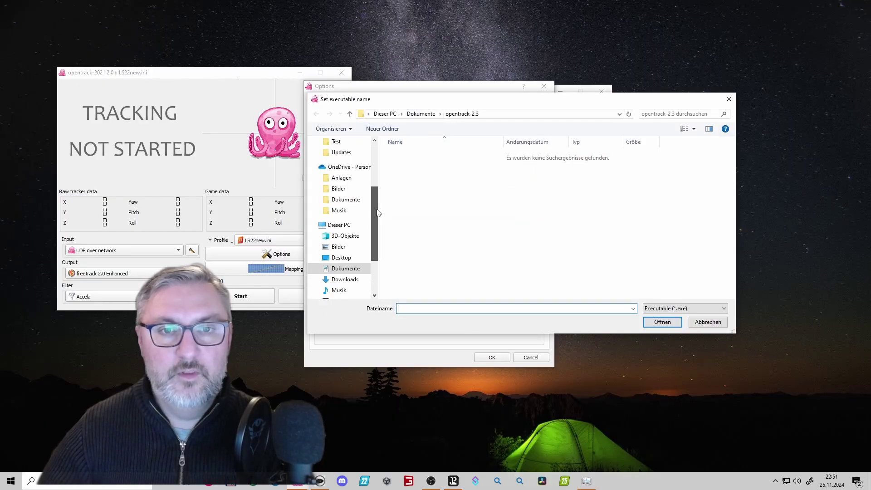
left_click(342, 244)
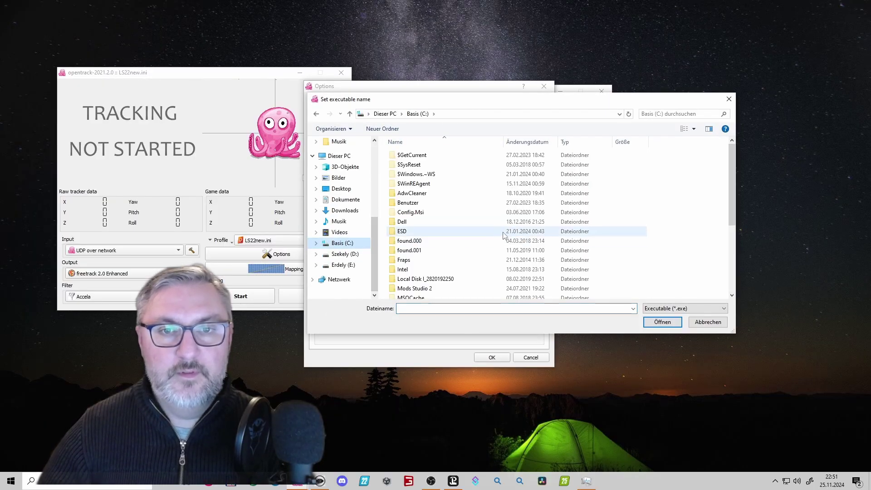
scroll(510, 254, "down", 3)
double_click(444, 228)
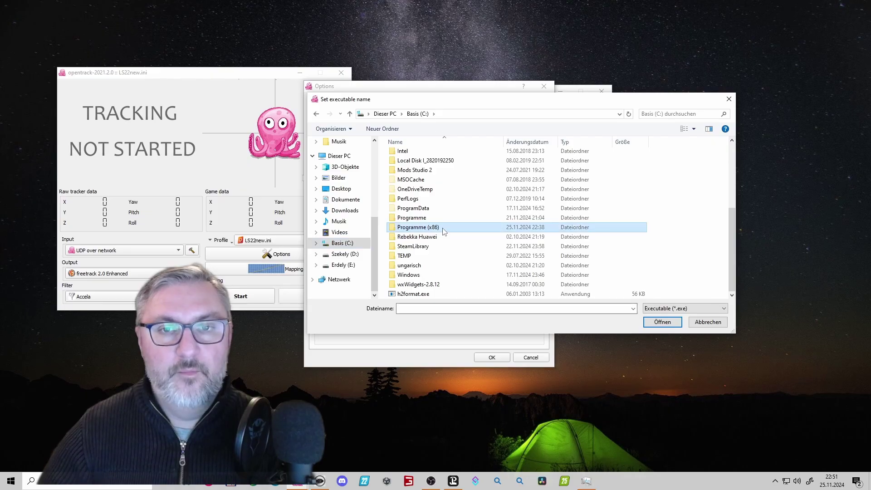
scroll(438, 242, "down", 2)
scroll(440, 244, "down", 2)
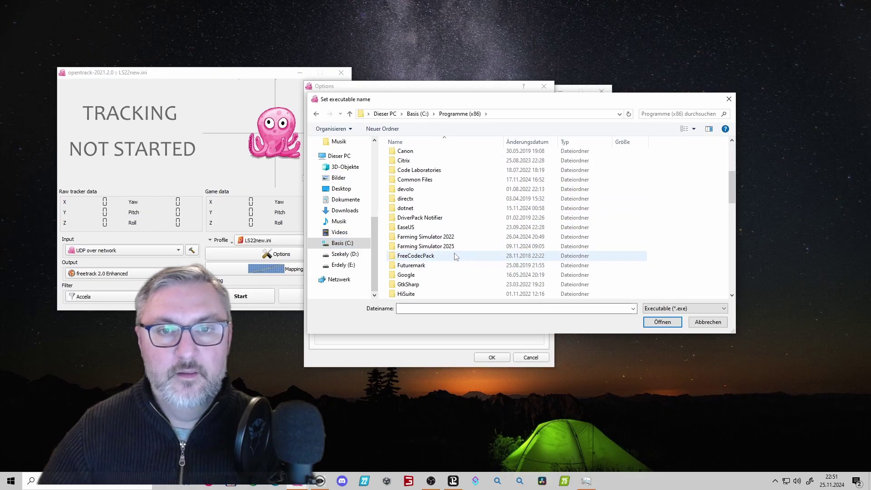
left_click(455, 247)
double_click(455, 247)
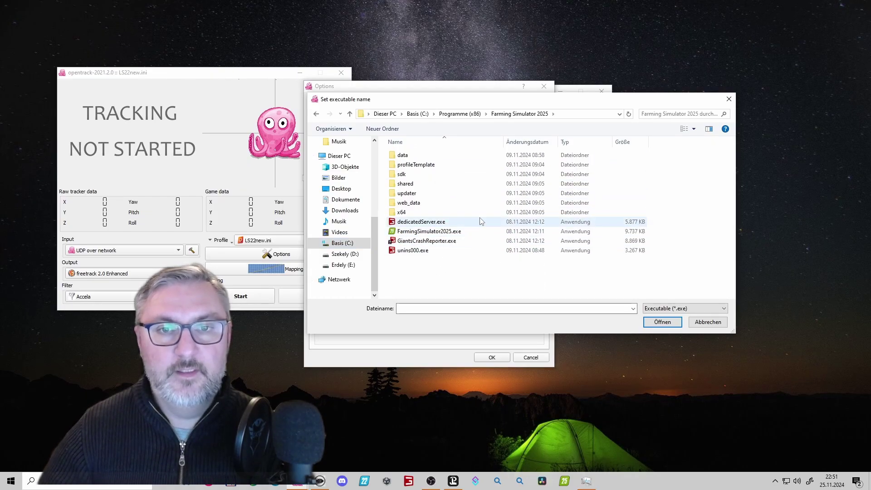
double_click(407, 213)
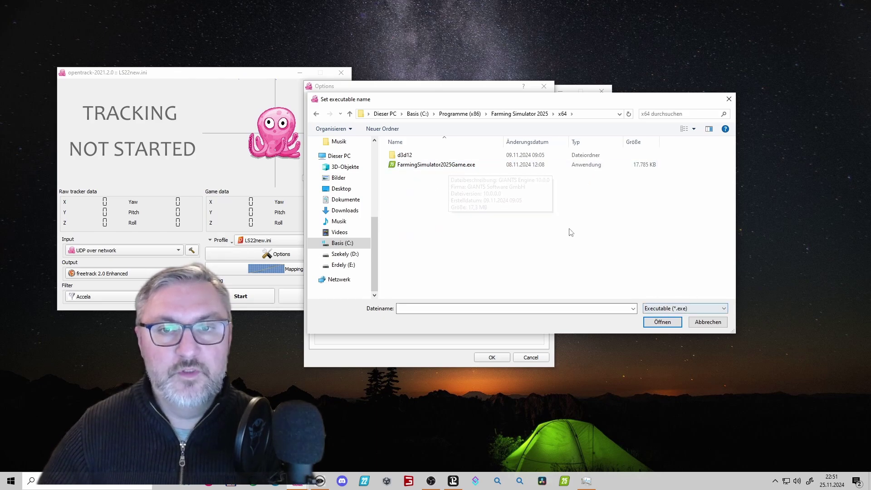
left_click(449, 164)
left_click(662, 322)
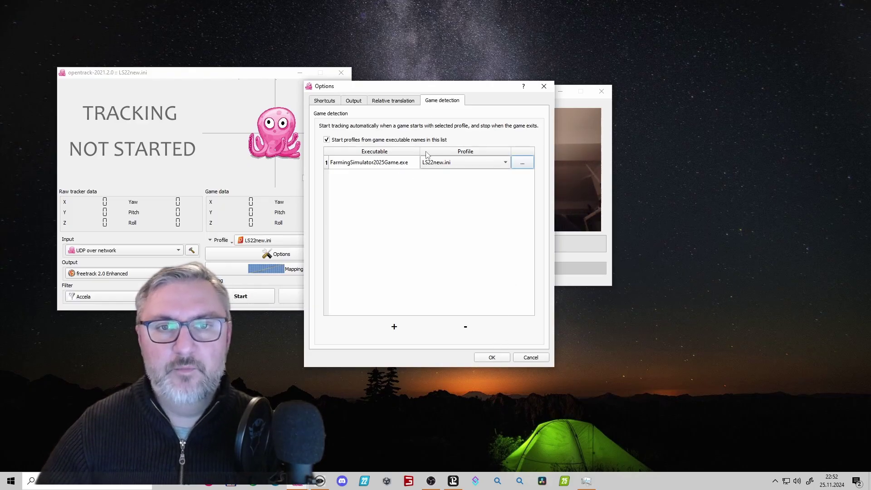
left_click(492, 358)
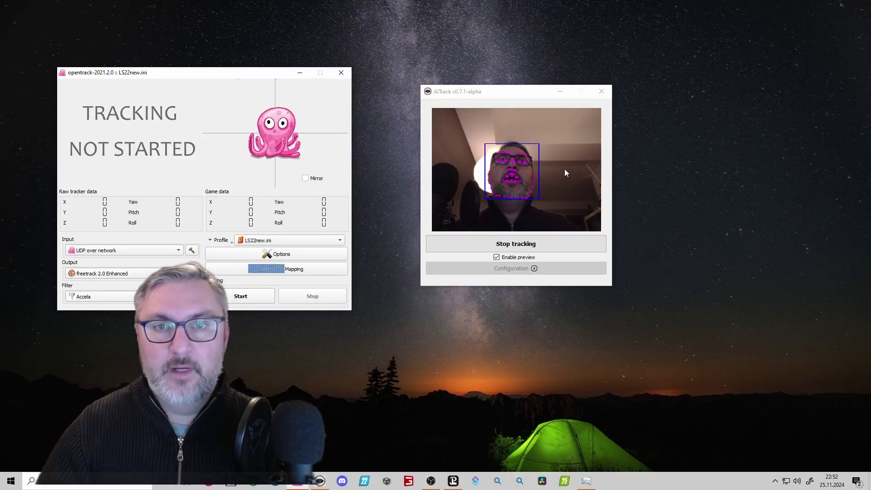
Start tracking in opentrack and open the mapping curve for the yaw axis
left_click(234, 299)
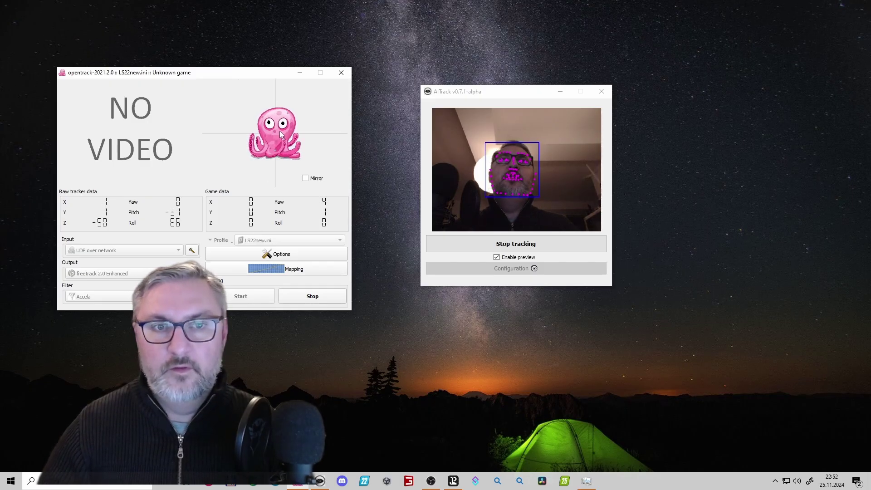
left_click(277, 269)
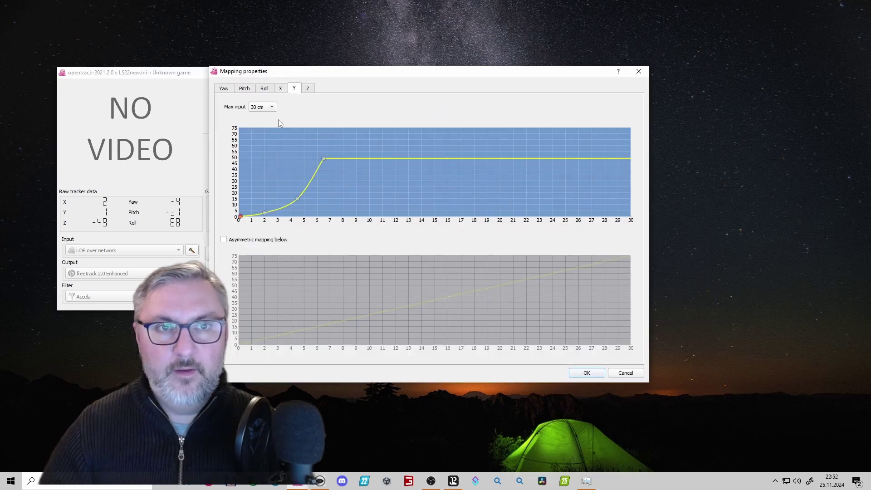
left_click(225, 89)
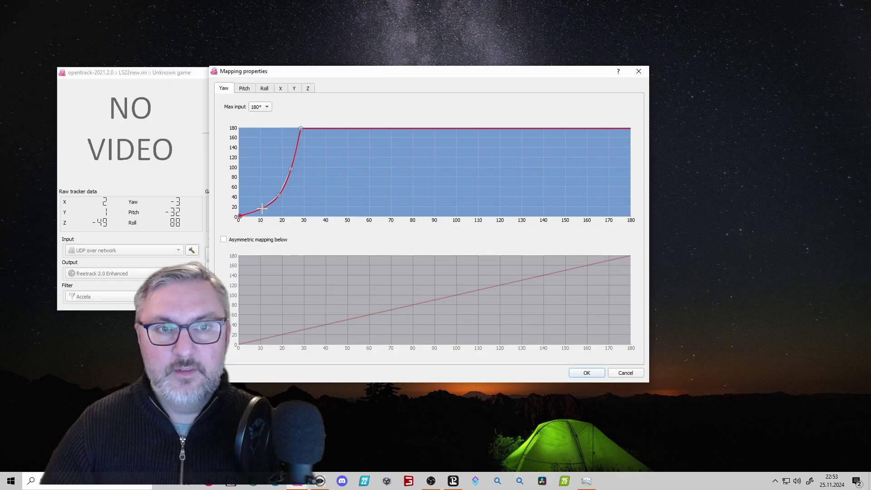
Steepen the yaw curve by lowering its first point and moving the others to about 17.5x41, 22x96 and 25x178
left_click_drag(262, 208, 262, 212)
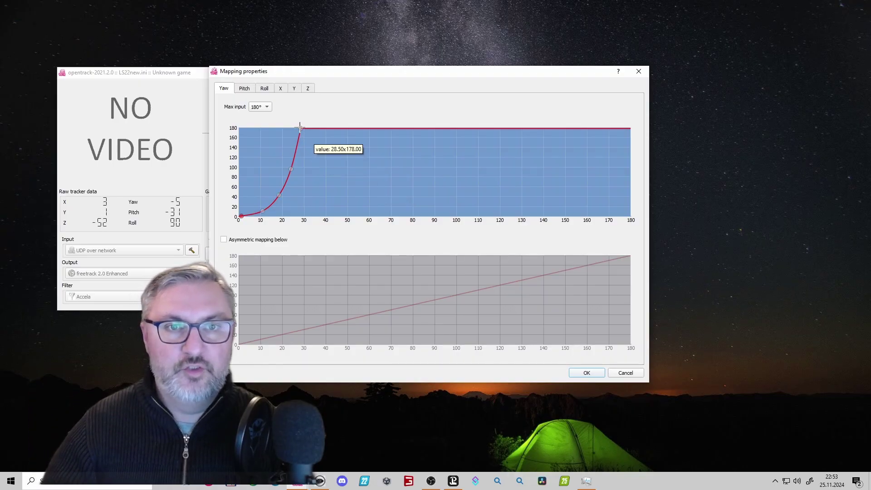
left_click_drag(300, 127, 296, 128)
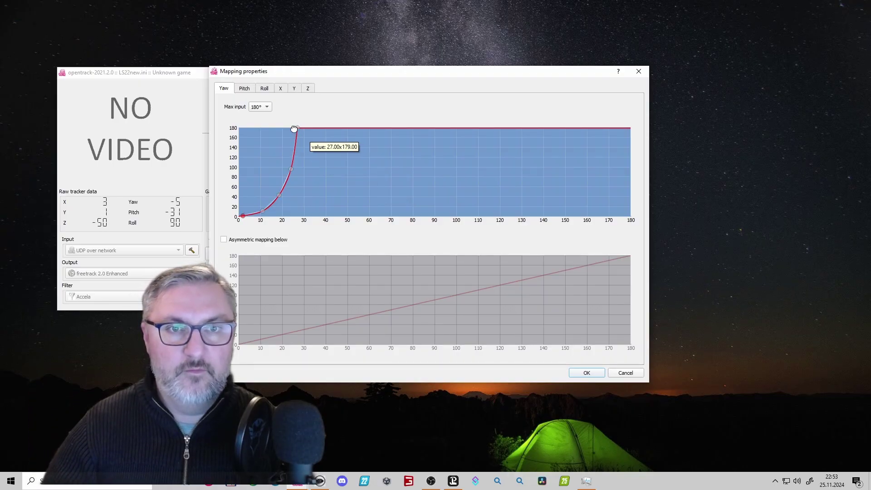
left_click_drag(291, 169, 286, 168)
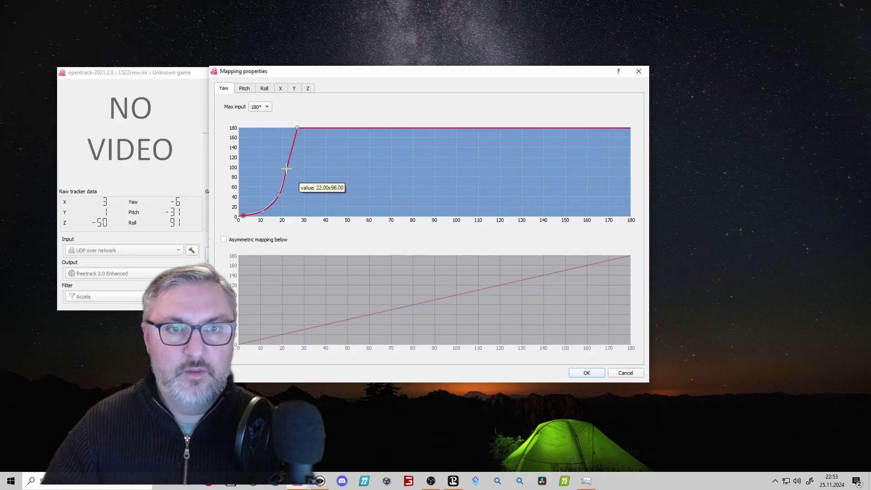
left_click_drag(297, 128, 292, 129)
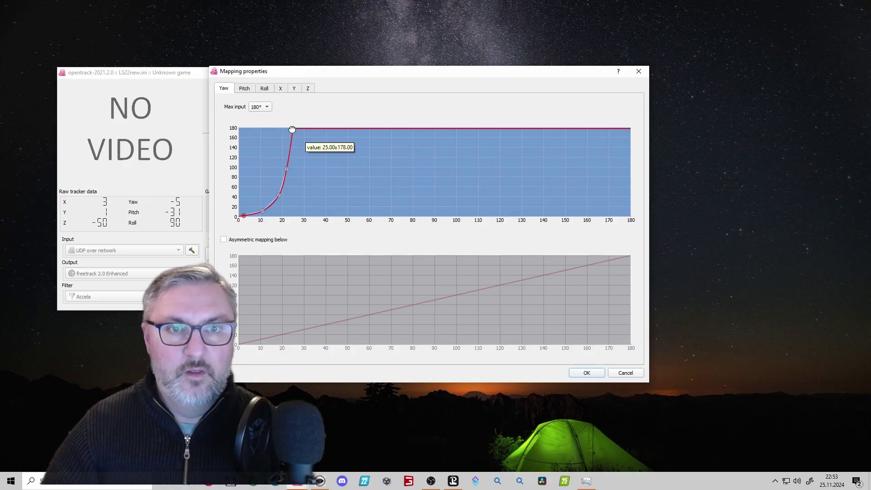
left_click_drag(278, 199, 276, 198)
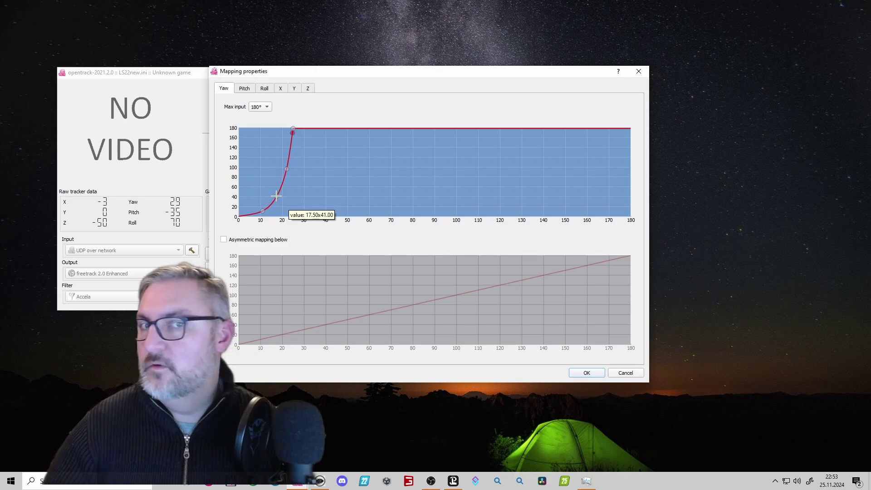